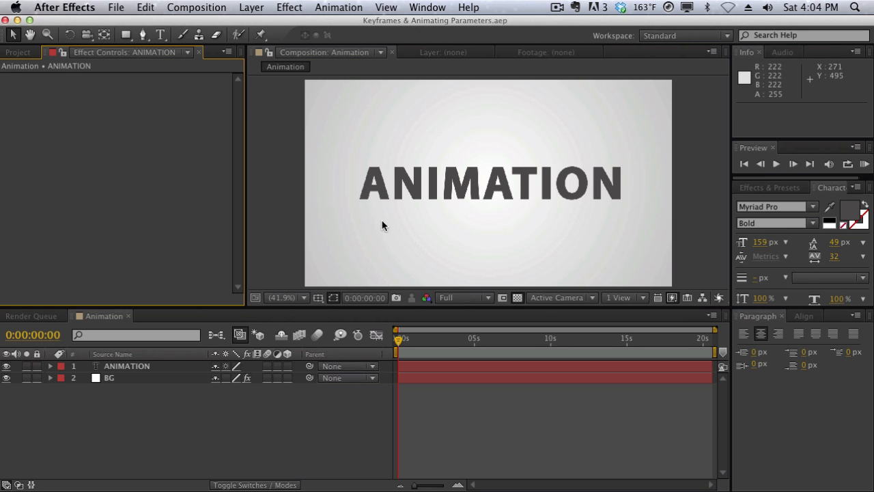
Find the Card Wipe pixelstorm preset by searching for "pixel", apply it to the ANIMATION text, and scrub through its opening seconds
click(828, 239)
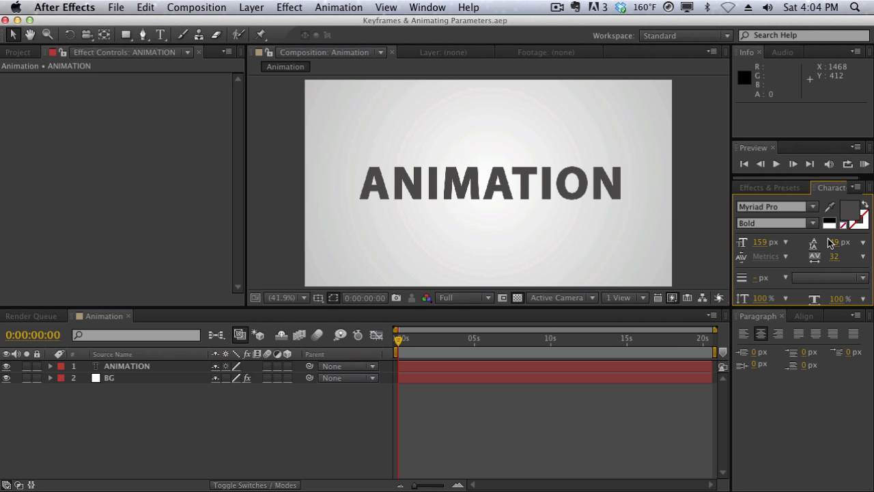
click(767, 187)
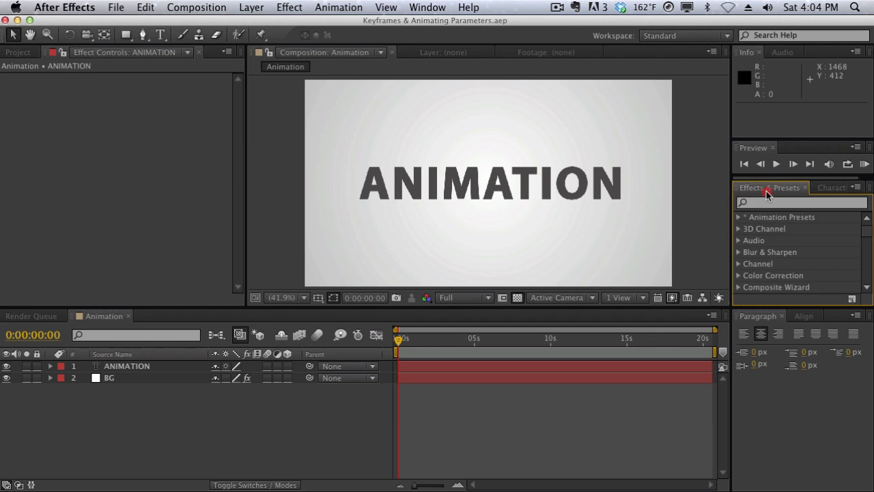
click(766, 203)
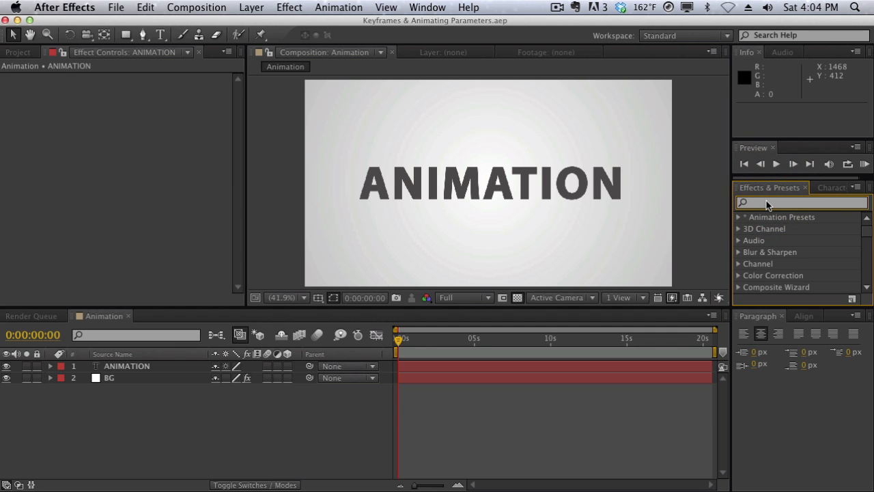
text(pixel)
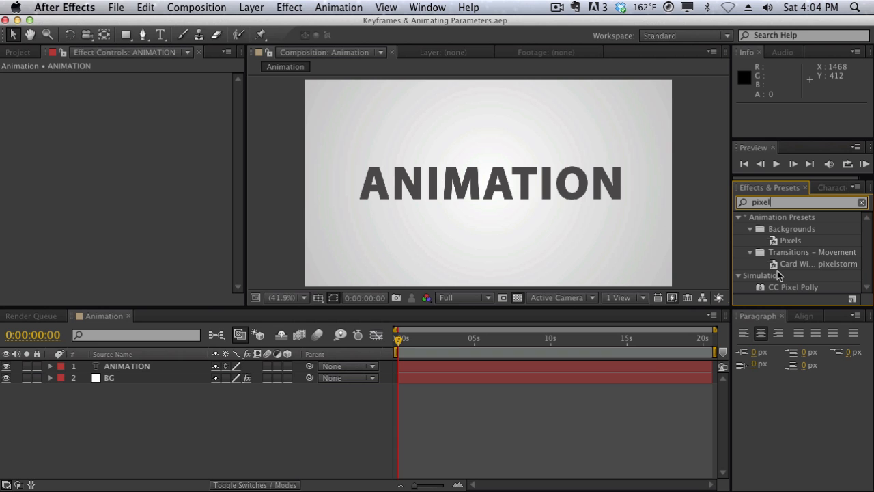
drag(781, 265, 556, 191)
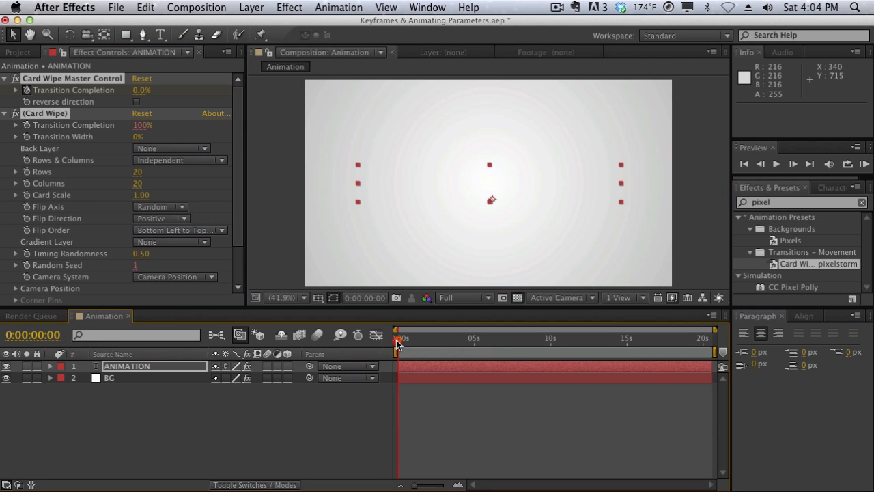
drag(397, 342, 436, 340)
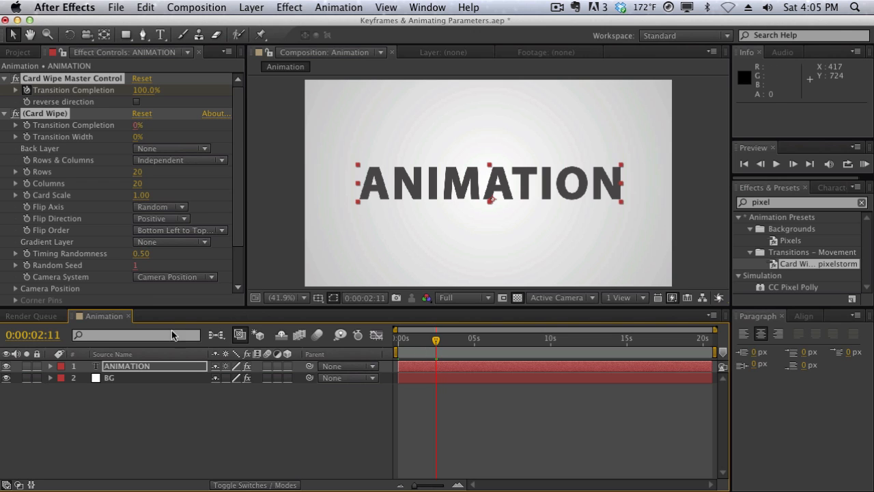
Reveal the ANIMATION layer's keyframed properties in the timeline, and collapse the (Card Wipe) group to isolate the Transition Completion keyframes
click(170, 367)
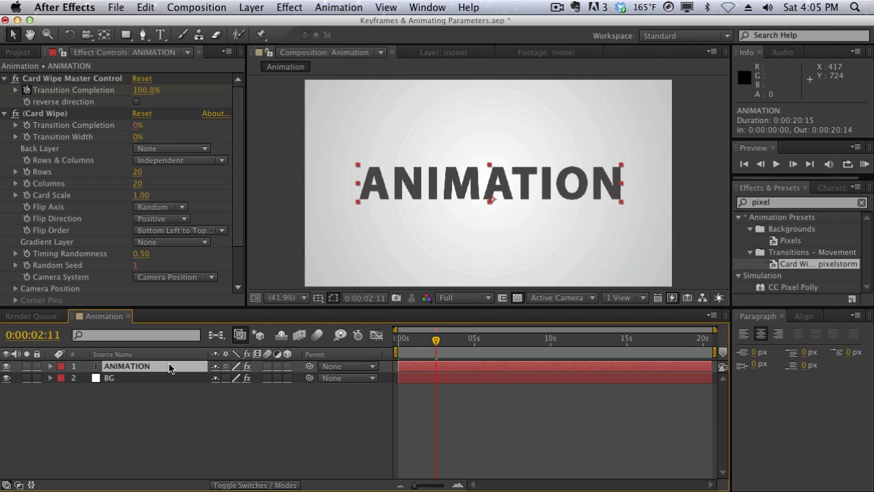
key(u)
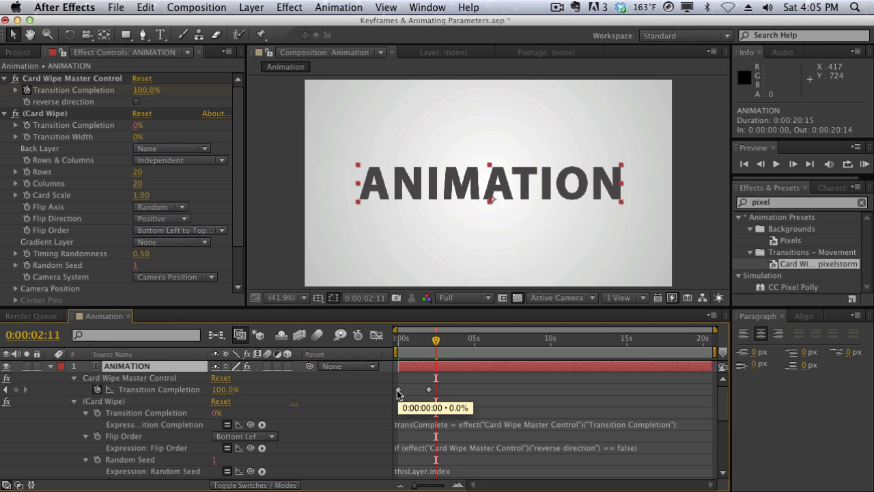
click(403, 340)
drag(403, 339, 395, 345)
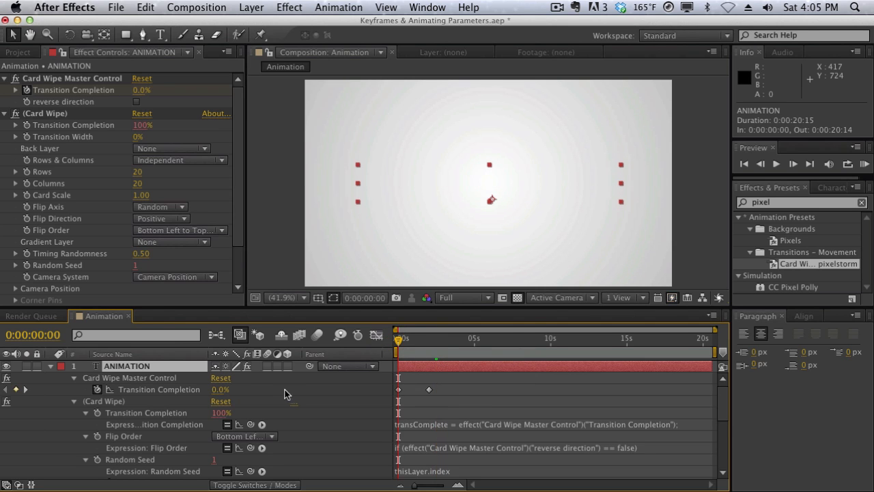
click(75, 403)
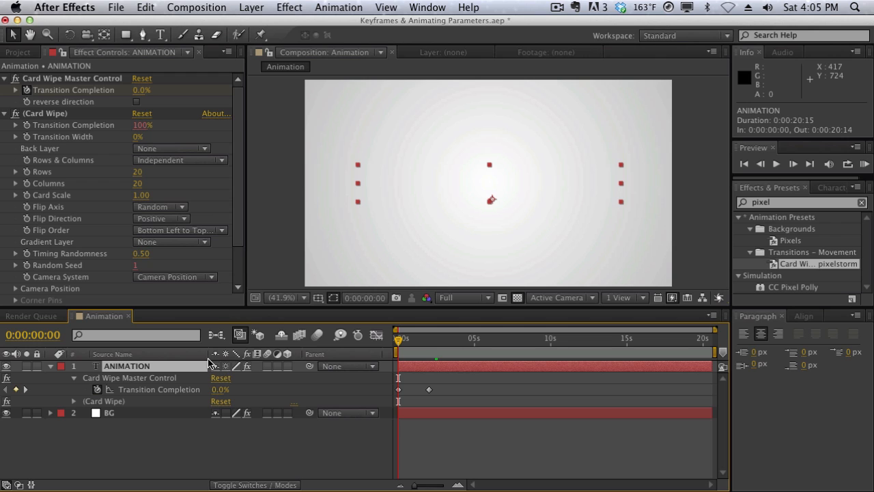
click(190, 391)
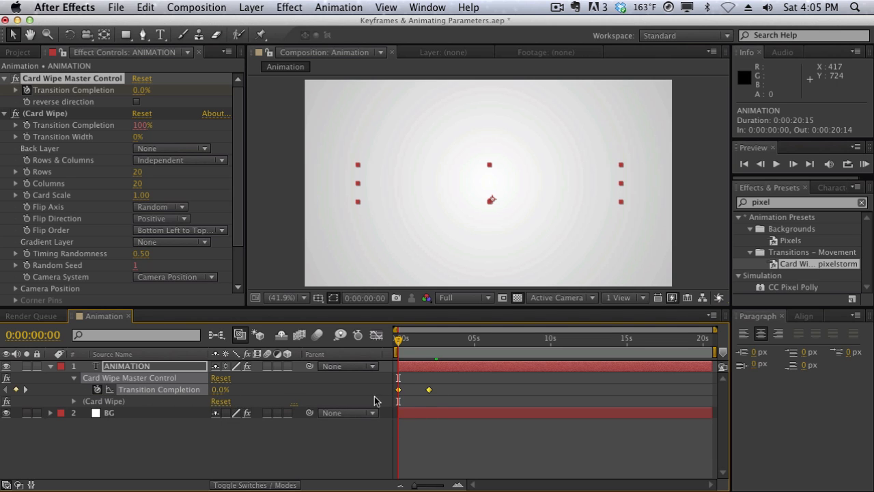
click(421, 398)
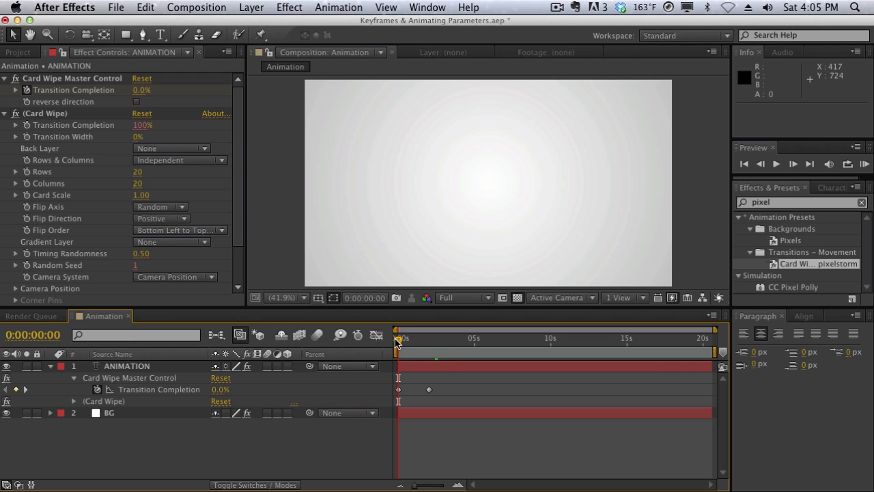
Scrub between the two Transition Completion keyframes to examine how the pixel wipe builds the text, returning to the start
drag(399, 342, 429, 341)
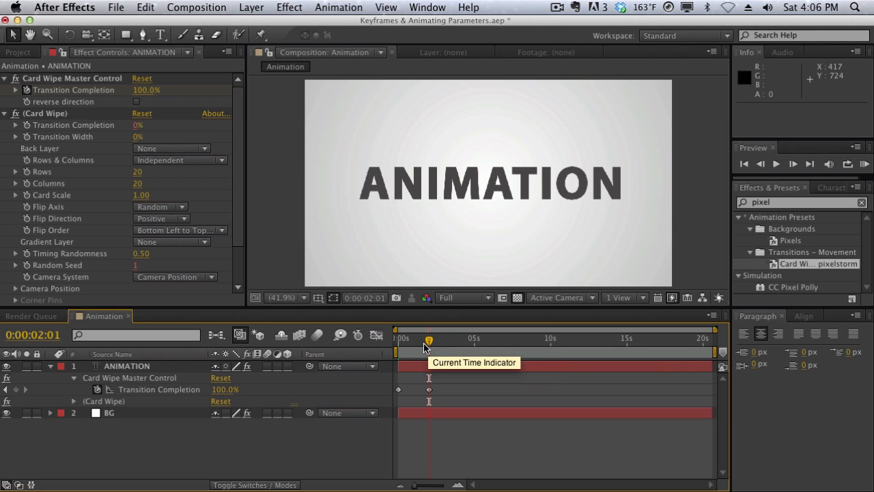
mouse_move(424, 347)
mouse_down()
mouse_move(400, 345)
mouse_move(428, 344)
mouse_up()
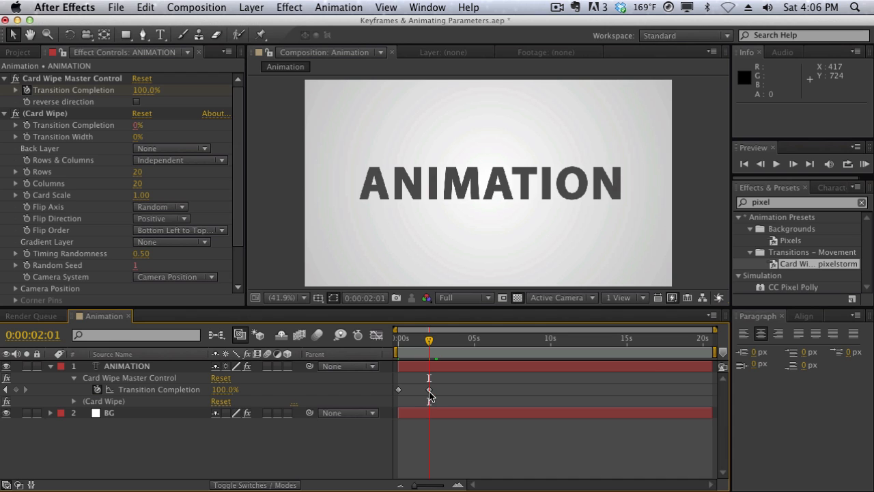
mouse_move(429, 345)
mouse_down()
mouse_move(397, 345)
mouse_move(421, 341)
mouse_up()
click(415, 341)
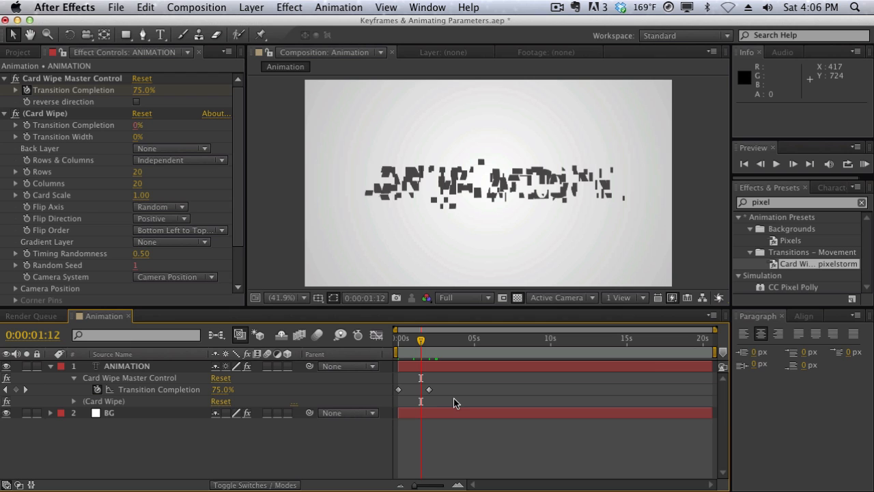
click(417, 345)
drag(417, 346, 409, 348)
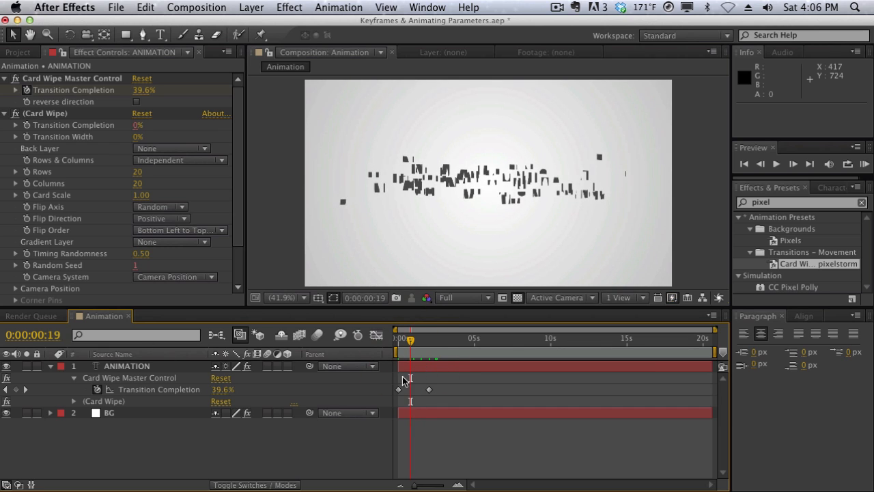
drag(410, 339, 393, 340)
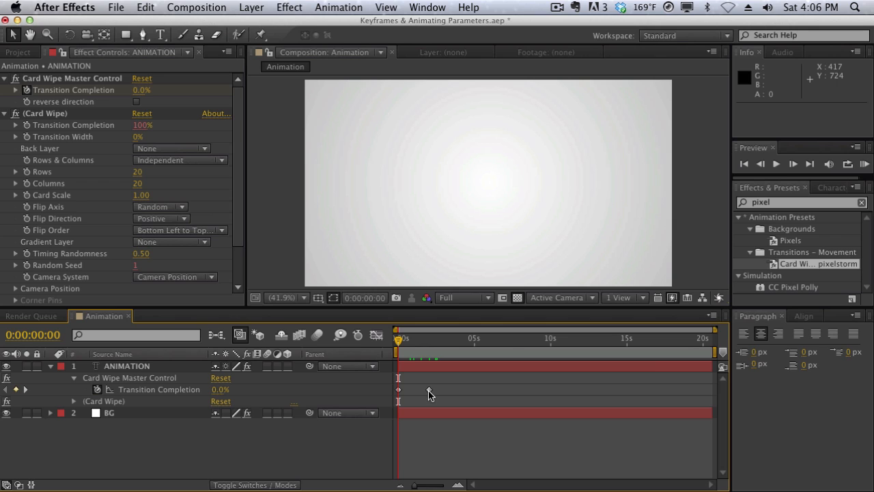
Move the second Transition Completion keyframe to about 10 seconds, scrub through the slower wipe, and nudge the keyframe to 0:00:10:07
drag(428, 391, 553, 404)
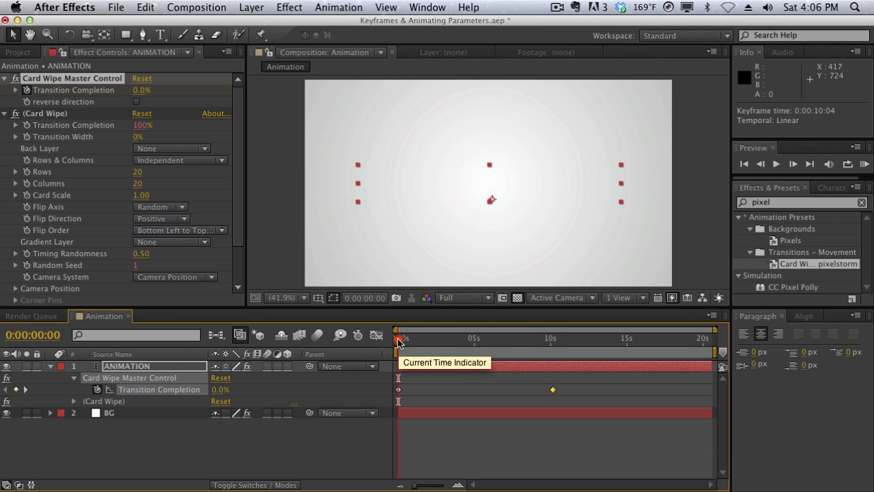
drag(399, 343, 538, 351)
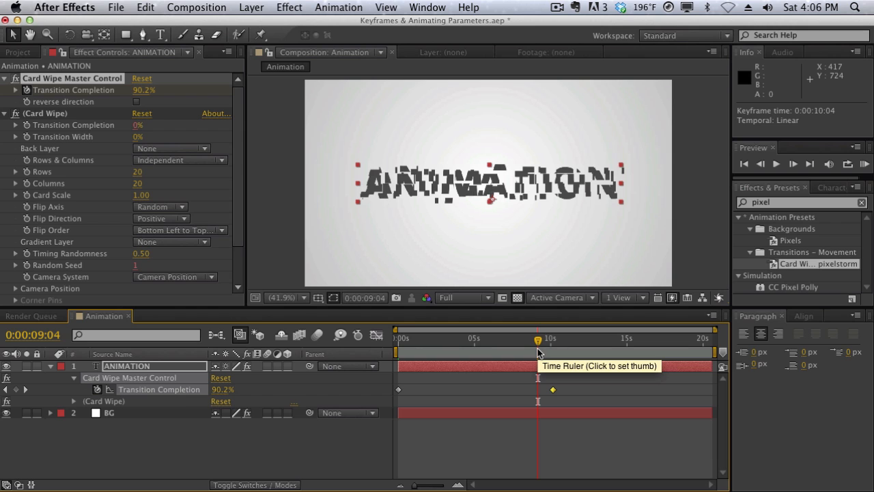
mouse_move(538, 350)
mouse_down()
mouse_move(400, 350)
mouse_move(554, 350)
mouse_up()
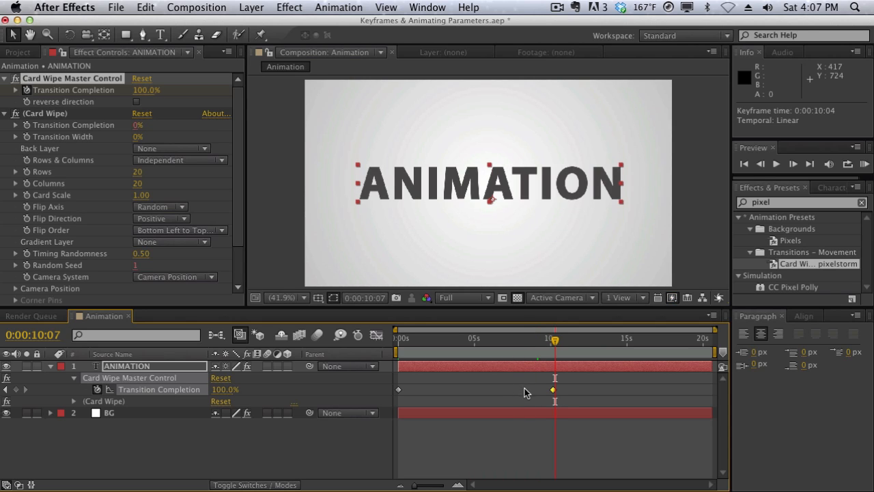
mouse_move(554, 394)
mouse_down()
mouse_move(476, 396)
mouse_move(555, 395)
mouse_up()
Delete both Transition Completion keyframes from the ANIMATION layer and scrub the timeline to check the text
drag(572, 387, 396, 407)
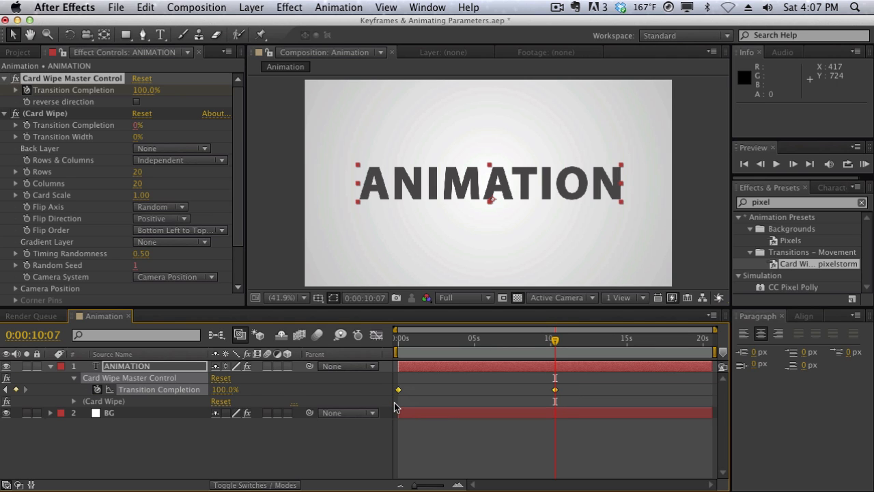
key(Delete)
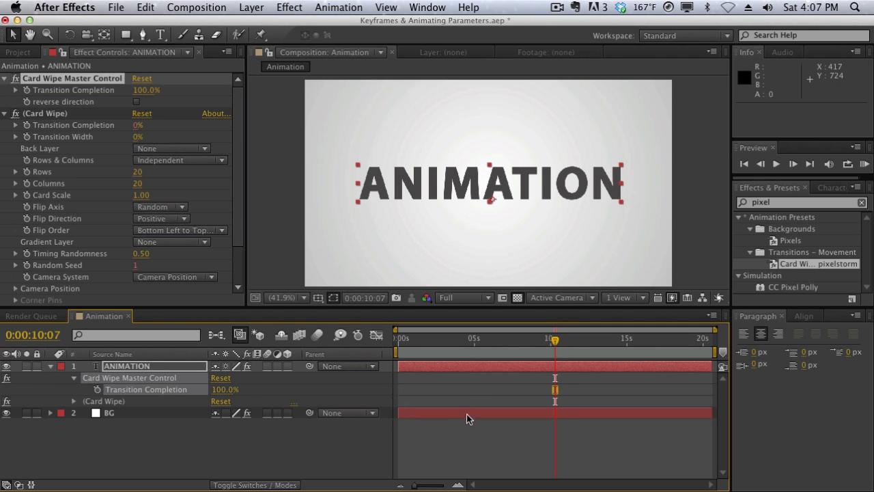
drag(470, 339, 524, 339)
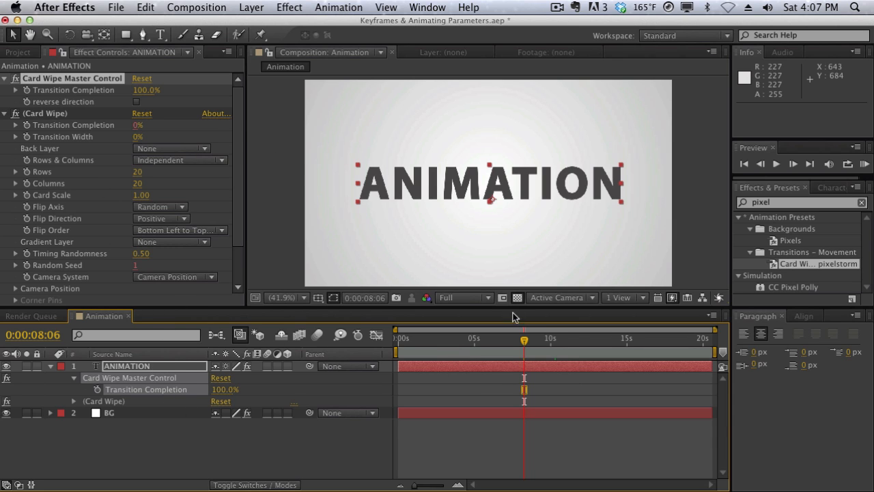
Enable keyframing for Card Wipe Master Control's Transition Completion at 0:00:00:00, with the (Card Wipe) effect's controls collapsed
drag(511, 345, 396, 345)
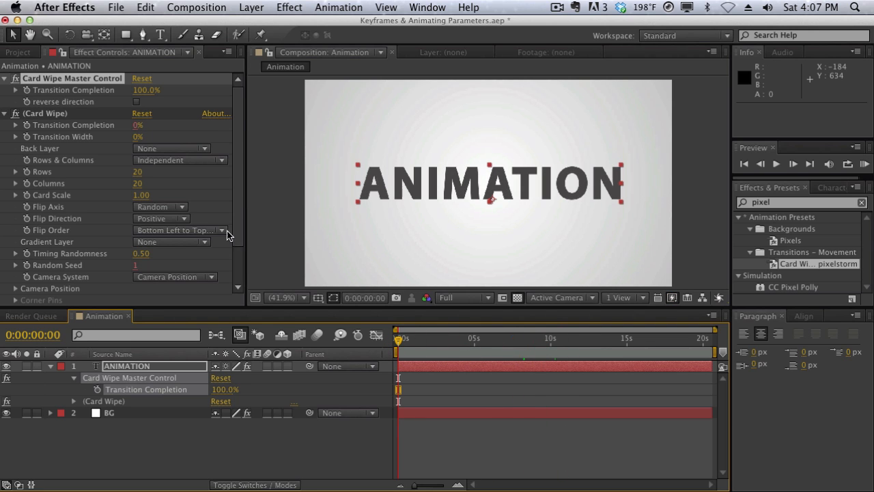
click(5, 114)
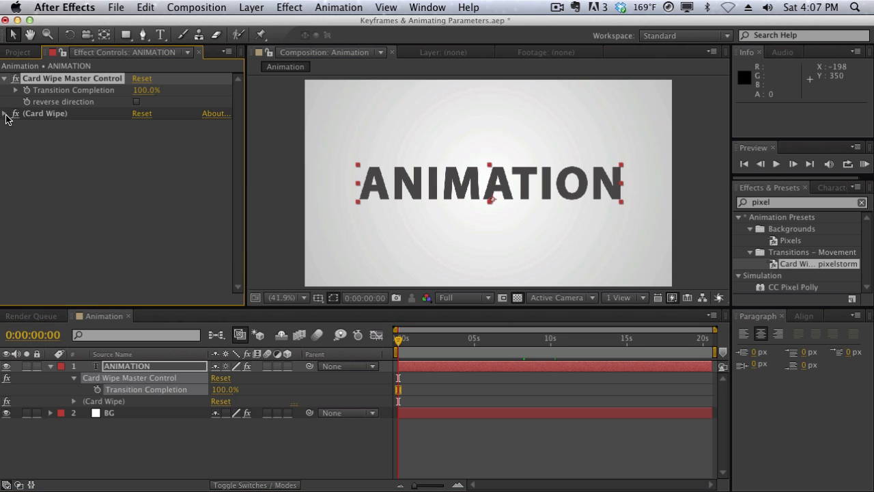
click(89, 126)
click(79, 80)
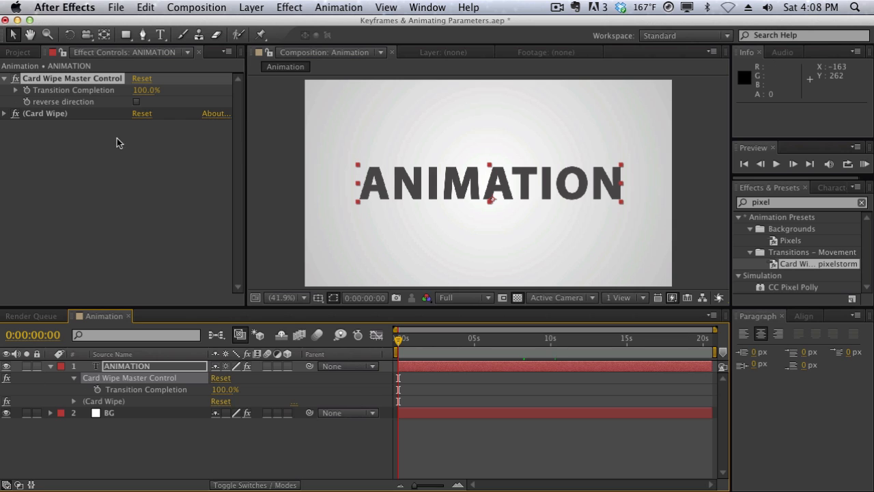
click(27, 90)
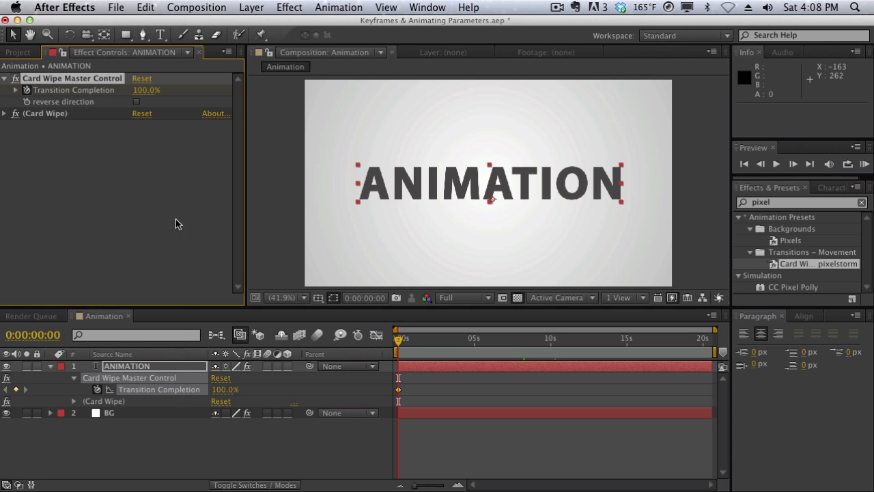
click(126, 185)
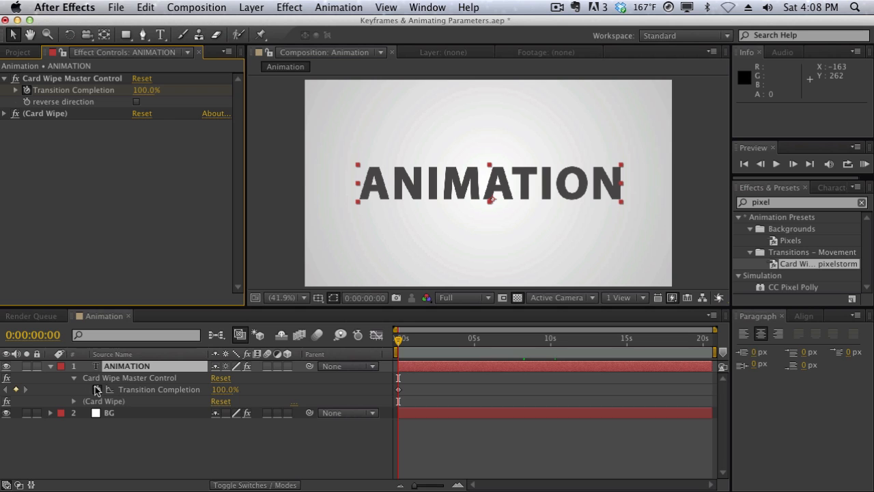
Refresh the ANIMATION layer's list of animated properties in the timeline and fold the (Card Wipe) group
click(51, 367)
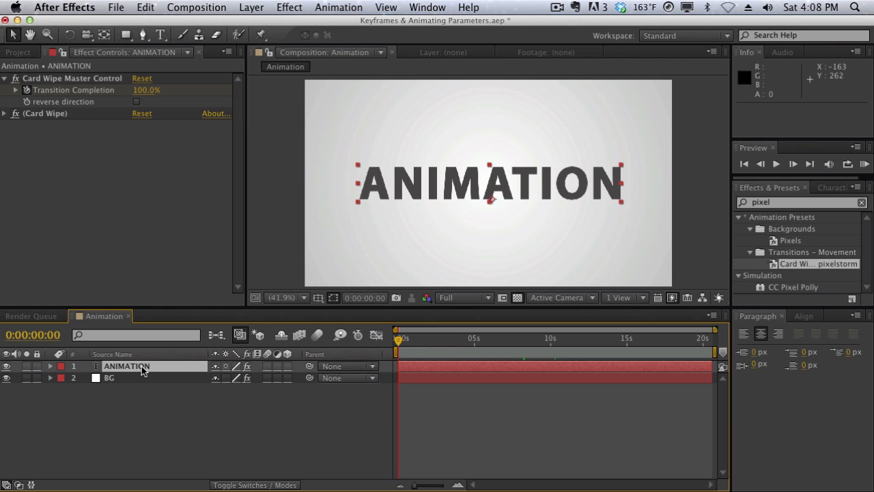
key(u)
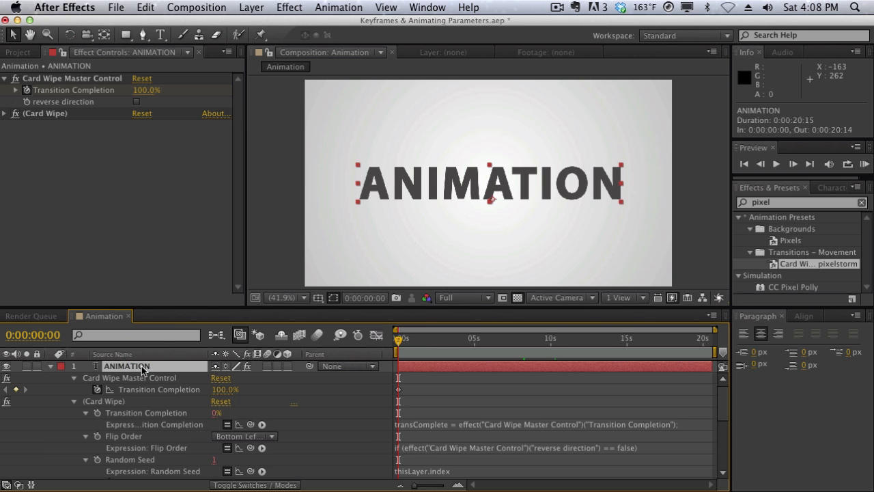
click(74, 401)
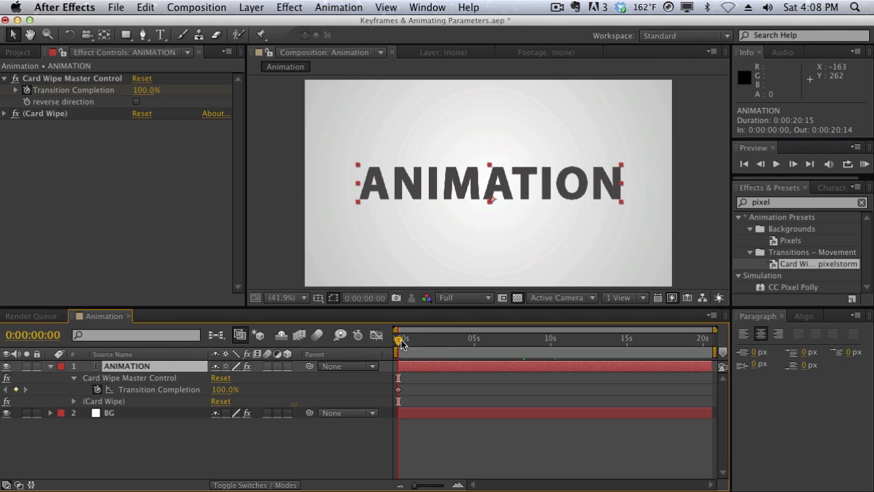
Add a Transition Completion keyframe at 0:00:10:00, set its value to 0%, and return to the start of the timeline
drag(402, 338, 551, 338)
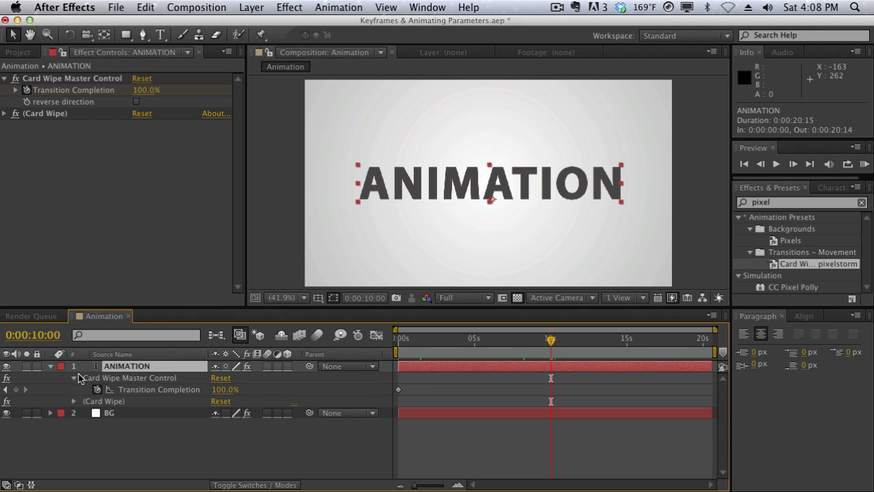
click(16, 389)
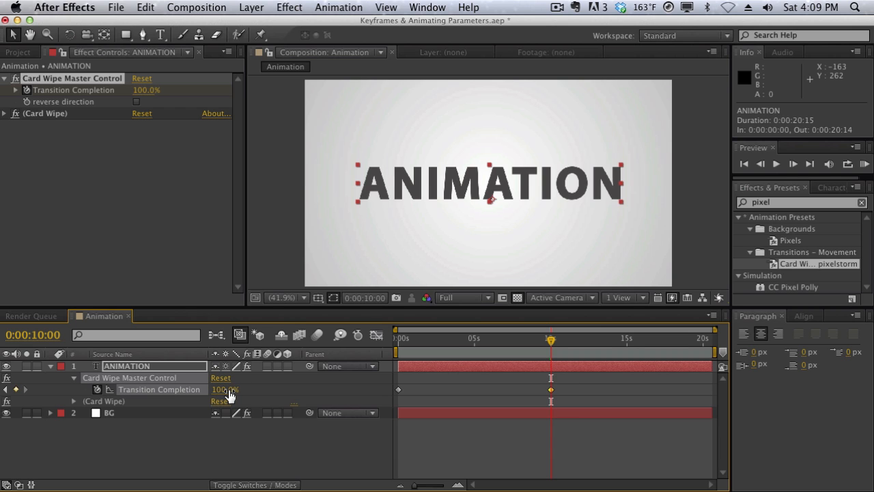
click(225, 389)
text(0)
key(Return)
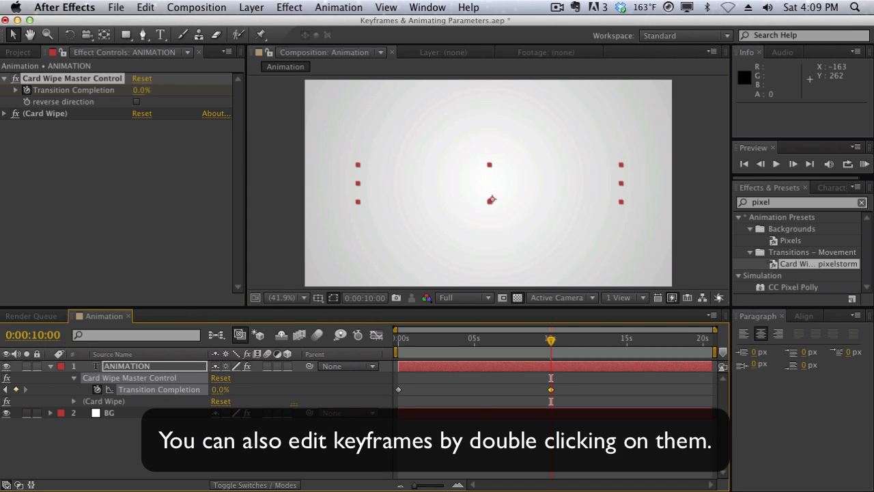
drag(471, 339, 380, 341)
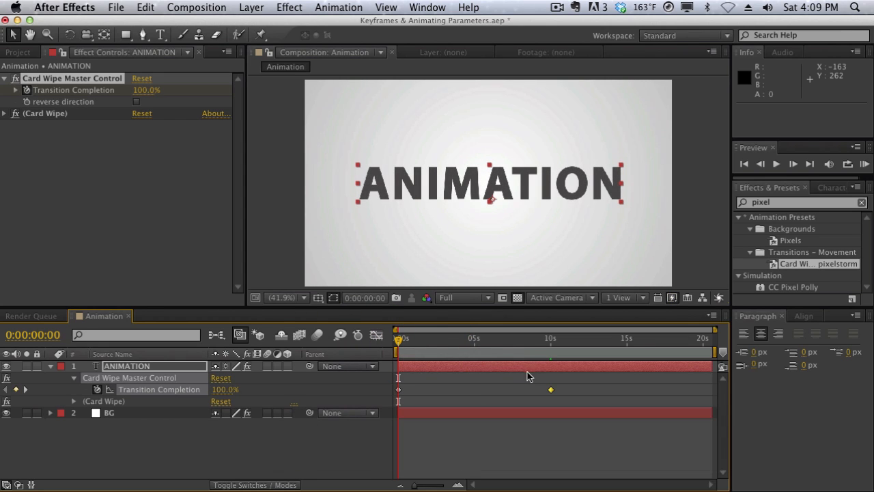
Scrub the first five seconds of the wipe and add an 80% Transition Completion keyframe at 0:00:02:15
click(399, 339)
drag(399, 339, 473, 341)
click(497, 375)
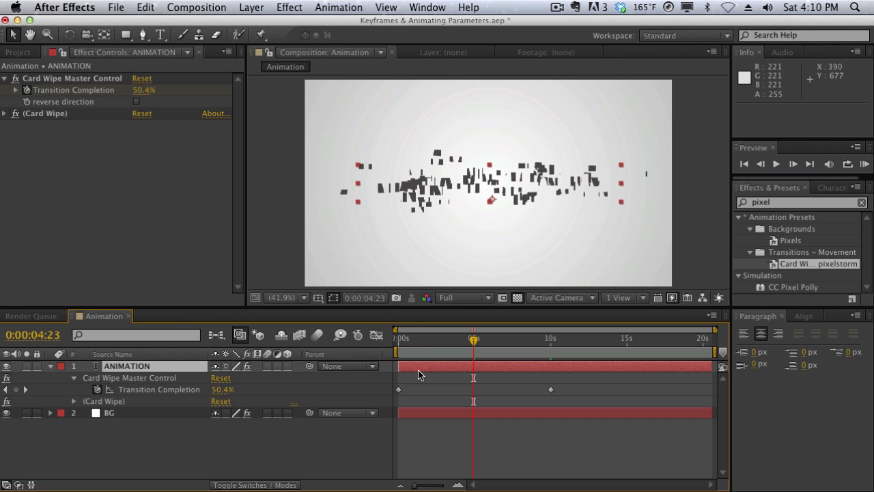
click(473, 341)
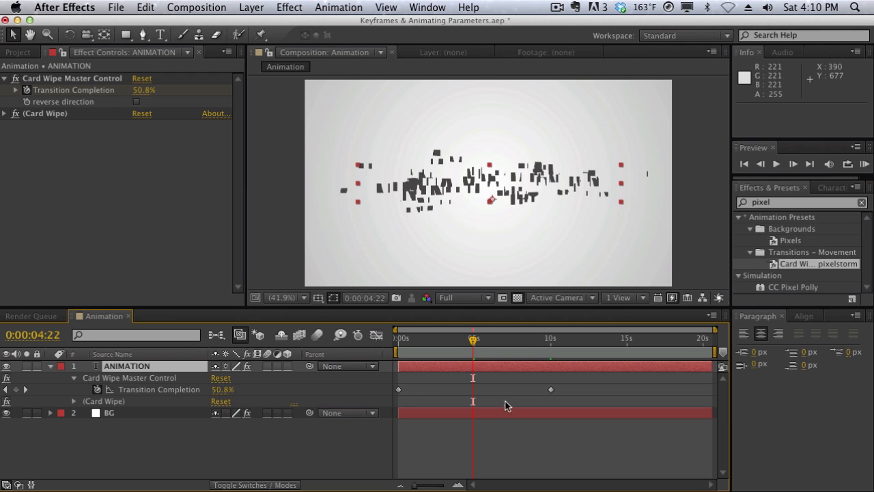
drag(472, 339, 438, 340)
click(226, 389)
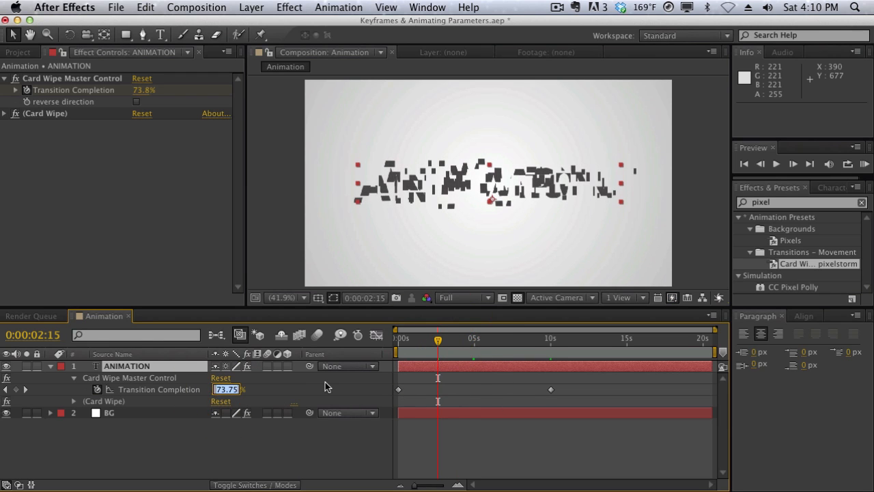
text(80)
key(Return)
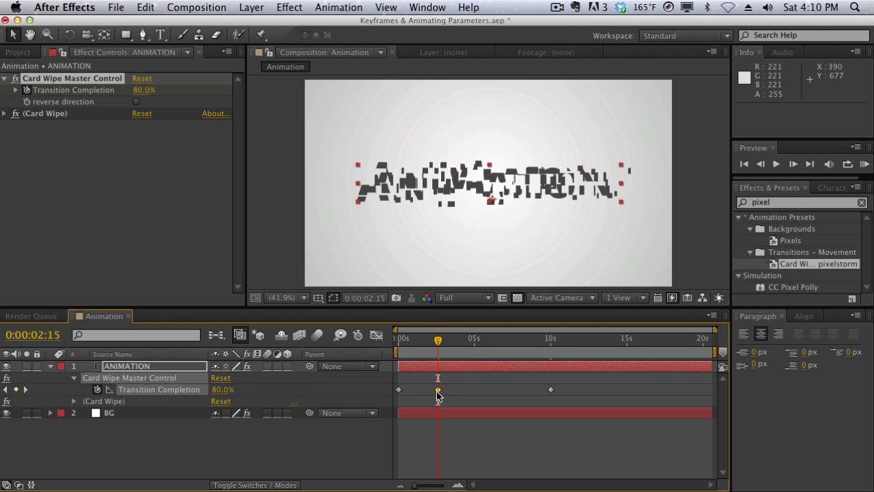
Add a 25% Transition Completion keyframe at 0:00:07:00 and scrub from the start to about 0:00:10:00 to check the animation
drag(439, 340, 505, 345)
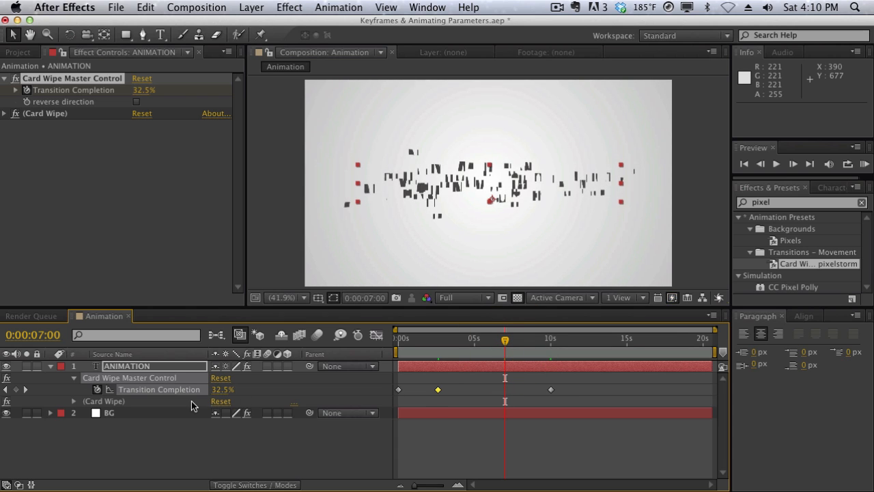
click(222, 389)
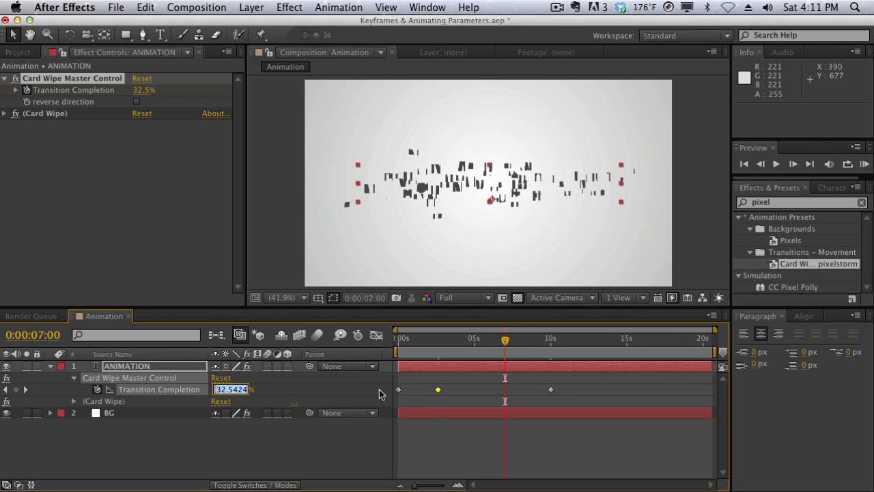
text(25)
key(Return)
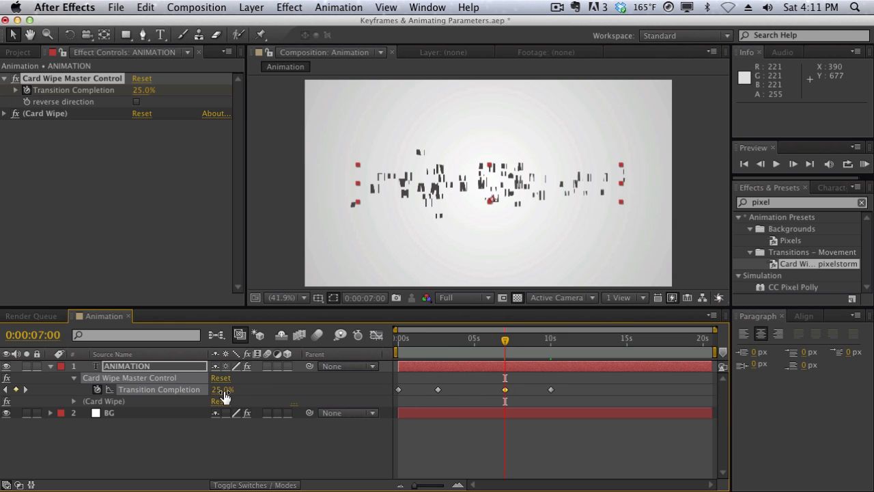
drag(437, 340, 385, 341)
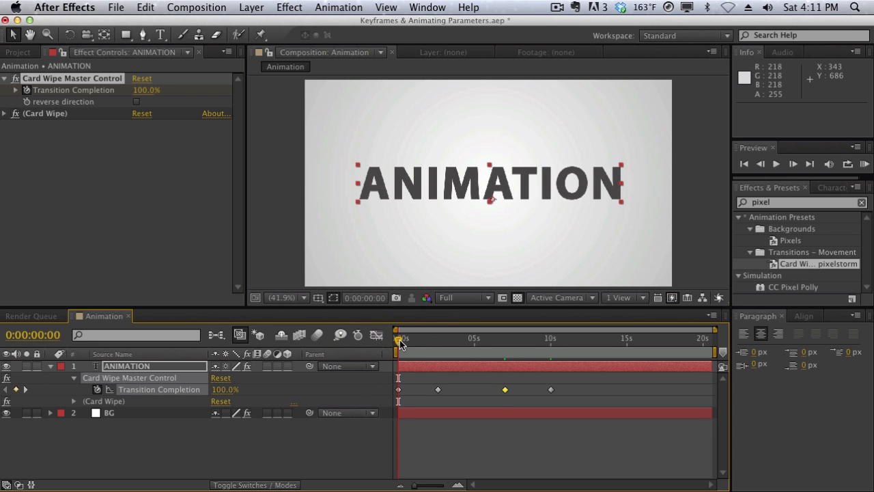
drag(400, 341, 438, 341)
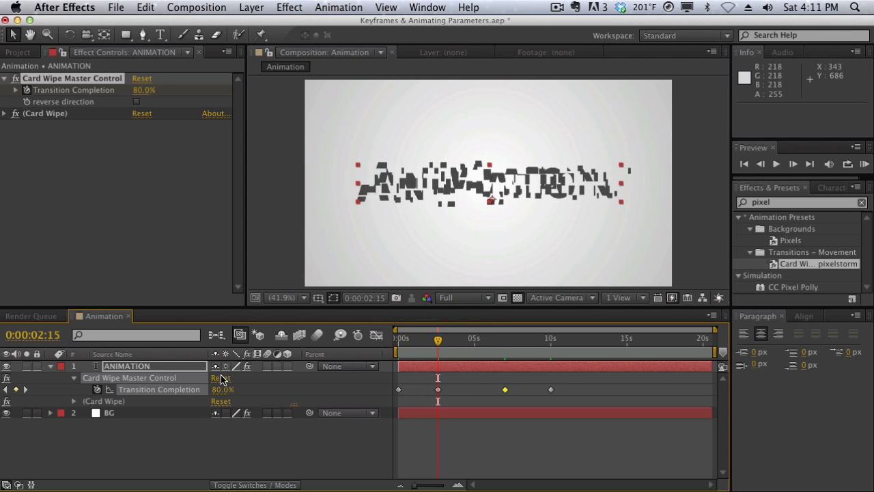
drag(439, 344, 552, 348)
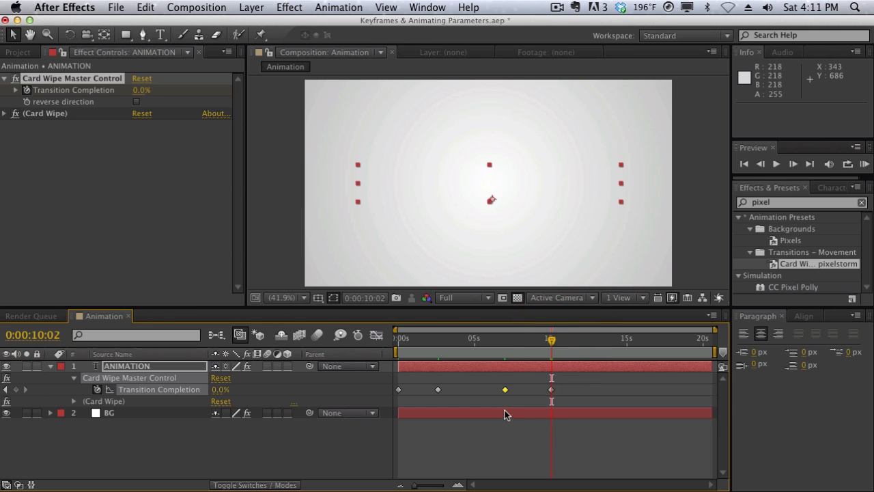
Add a 55% Transition Completion keyframe at 0:00:09:21, just before the final keyframe
click(549, 341)
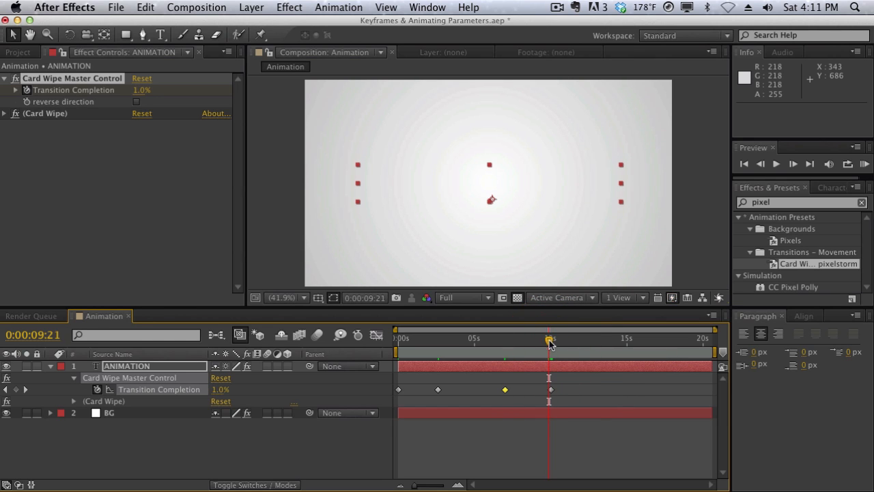
click(141, 89)
text(55)
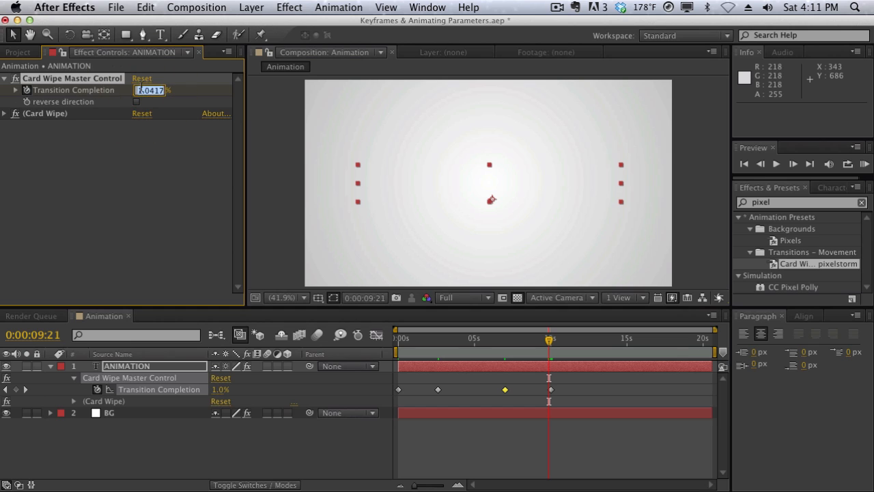
key(Return)
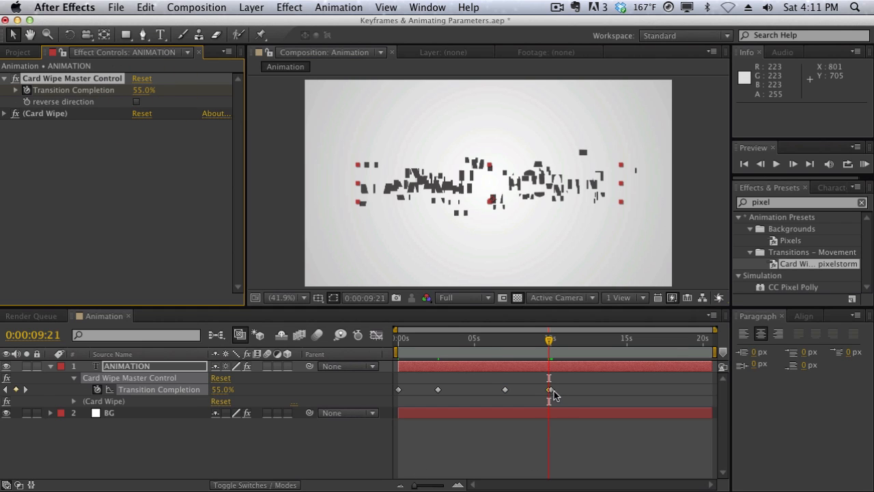
Move the 55% Transition Completion keyframe about three frames earlier at frame-level zoom, restore the full timeline view and undo the last keyframe movement
mouse_move(550, 394)
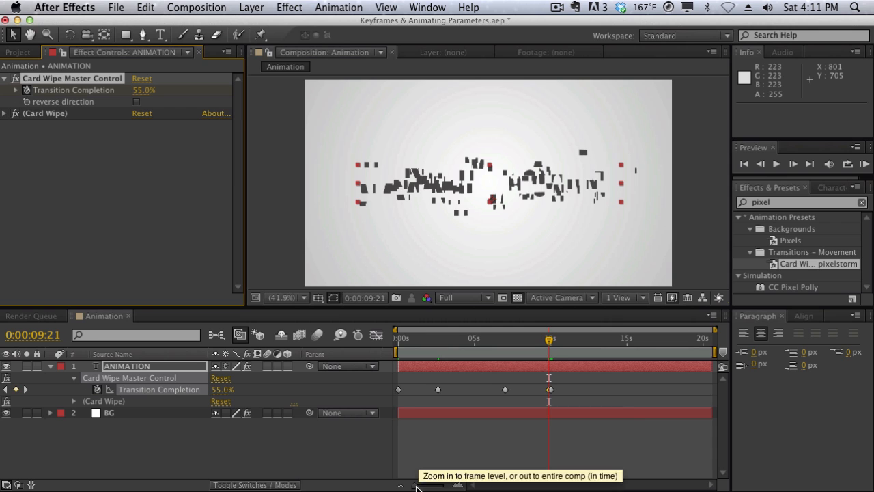
drag(418, 486, 443, 487)
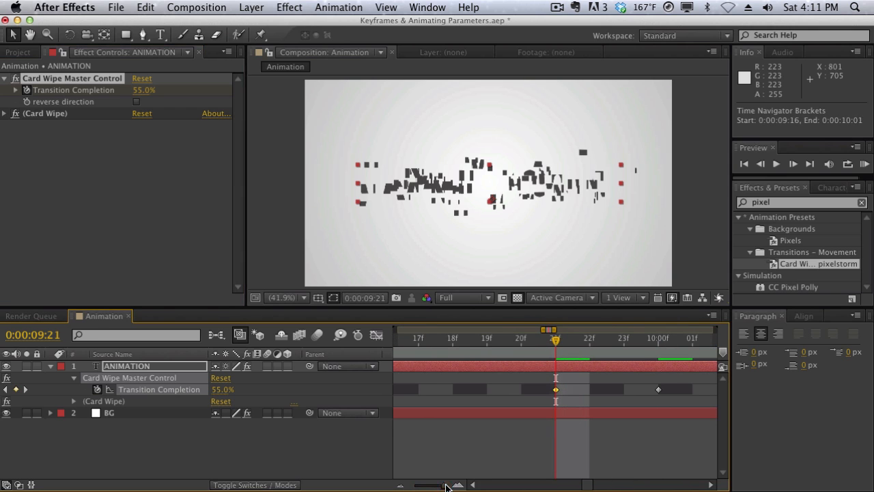
drag(557, 391, 449, 389)
drag(444, 485, 414, 484)
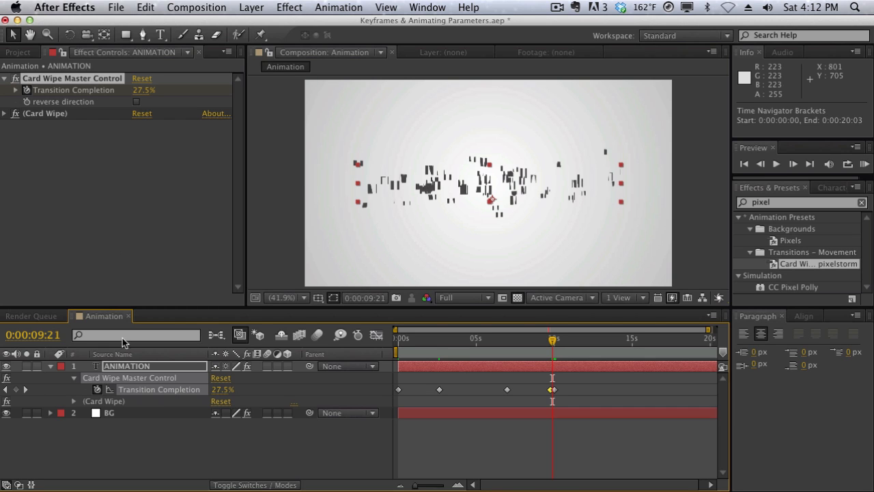
key(super+z)
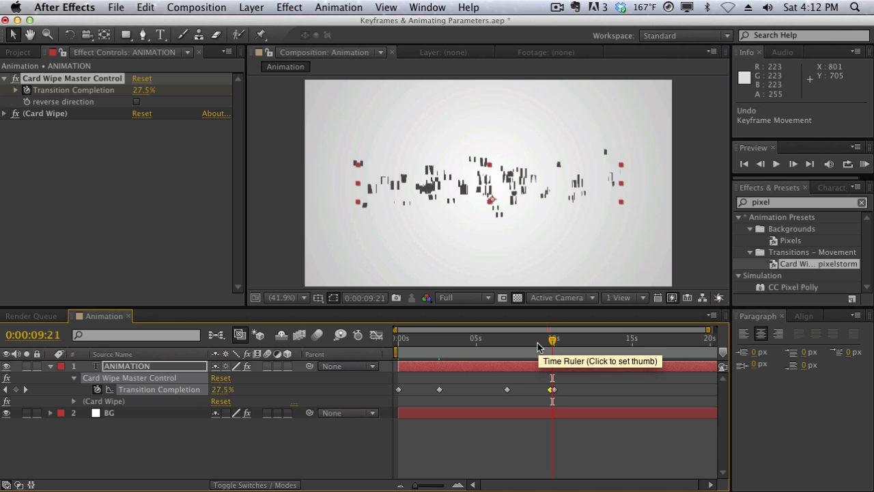
Review the Keyframe Assistant easing options for the Transition Completion keyframe at 0:00:07:00 and scrub through the animation
drag(540, 345, 510, 346)
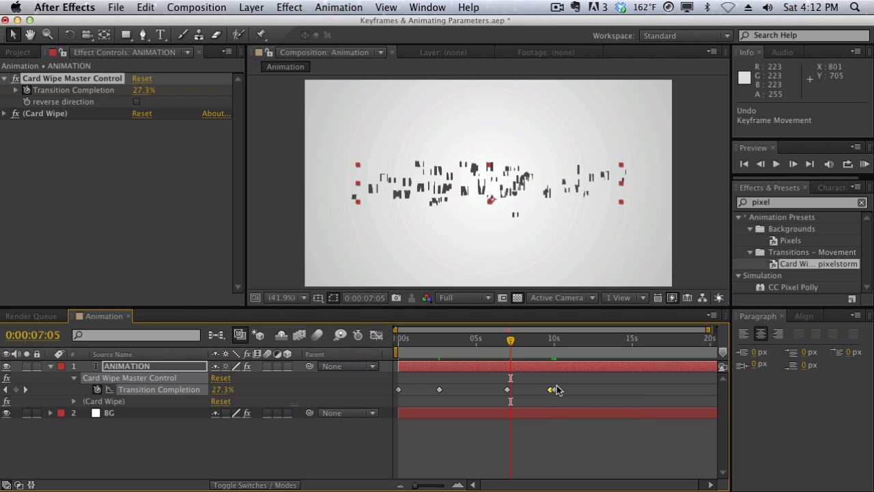
click(503, 390)
click(504, 390)
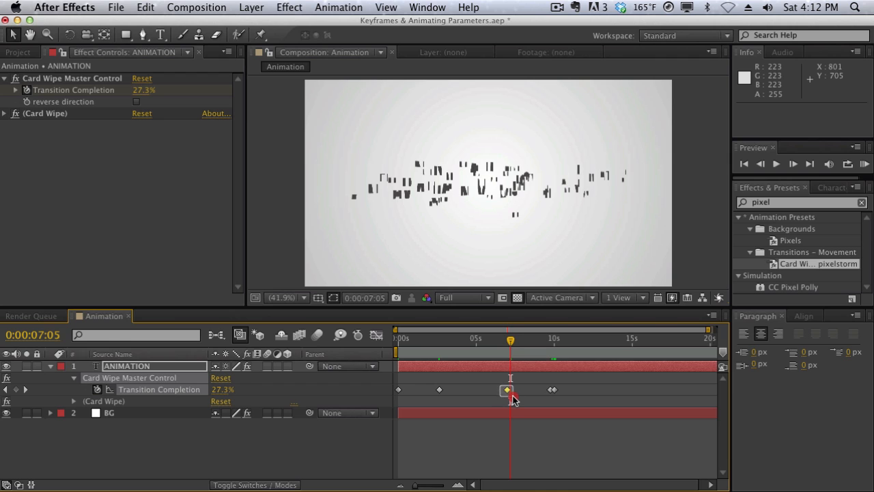
right_click(507, 391)
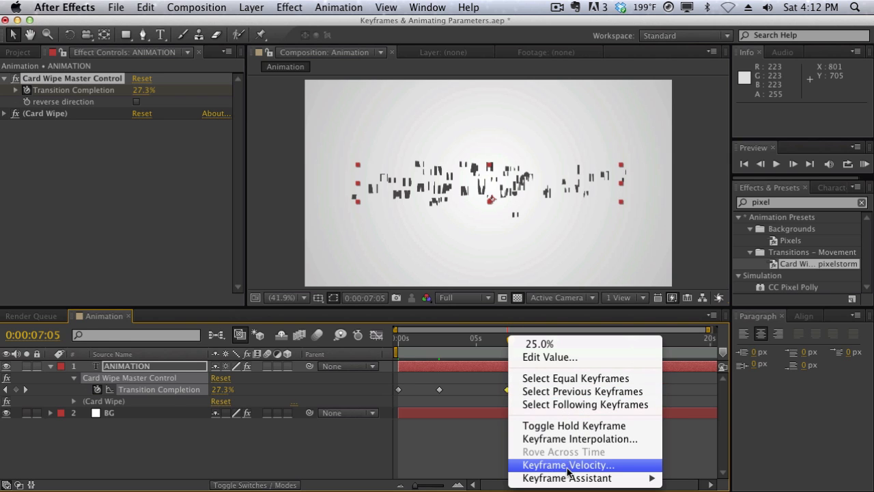
mouse_move(571, 477)
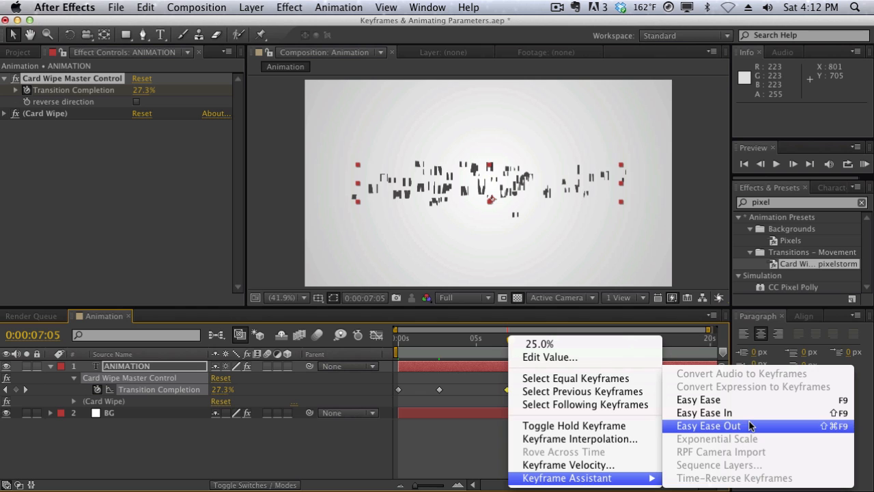
click(419, 339)
drag(420, 344, 512, 345)
Delete the 55% keyframe just before 0:00:10:00 and apply Easy Ease Out to the final Transition Completion keyframe
click(551, 390)
key(Delete)
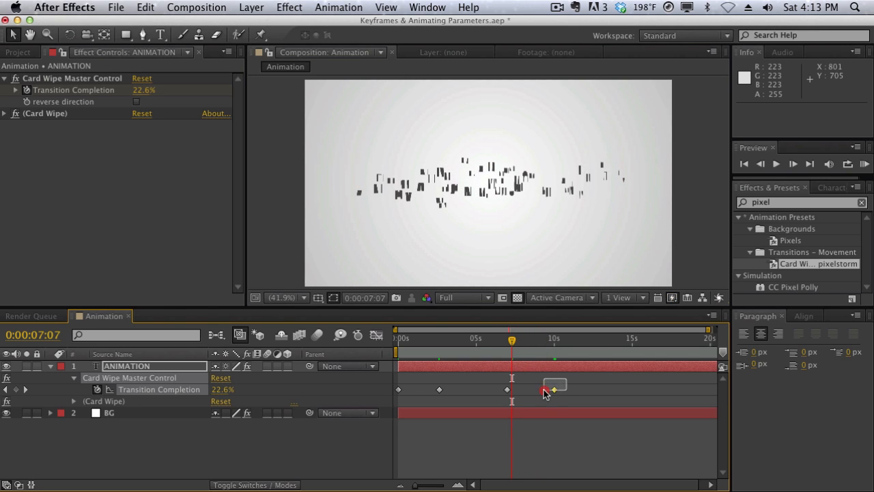
click(554, 390)
right_click(554, 394)
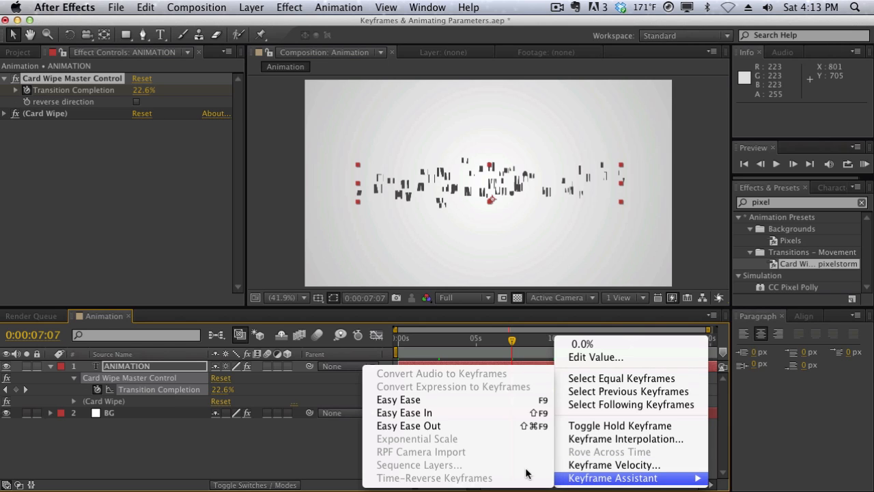
click(521, 427)
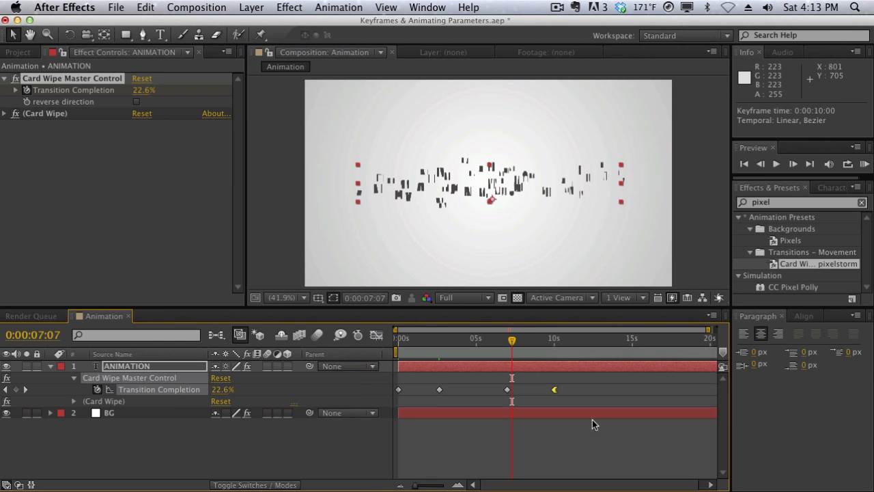
Scrub the opening of the animation and apply Easy Ease In to the first Transition Completion keyframe at 0:00:00:00
drag(538, 339, 412, 343)
click(398, 389)
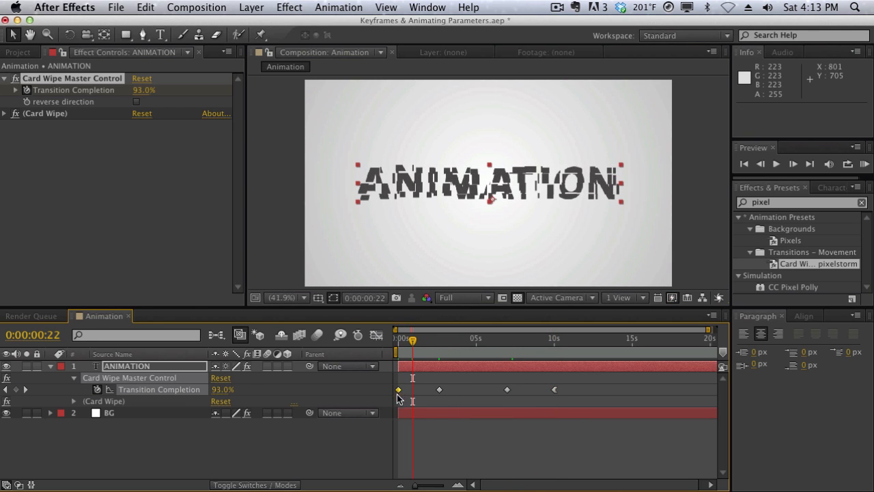
click(404, 340)
drag(404, 348, 434, 329)
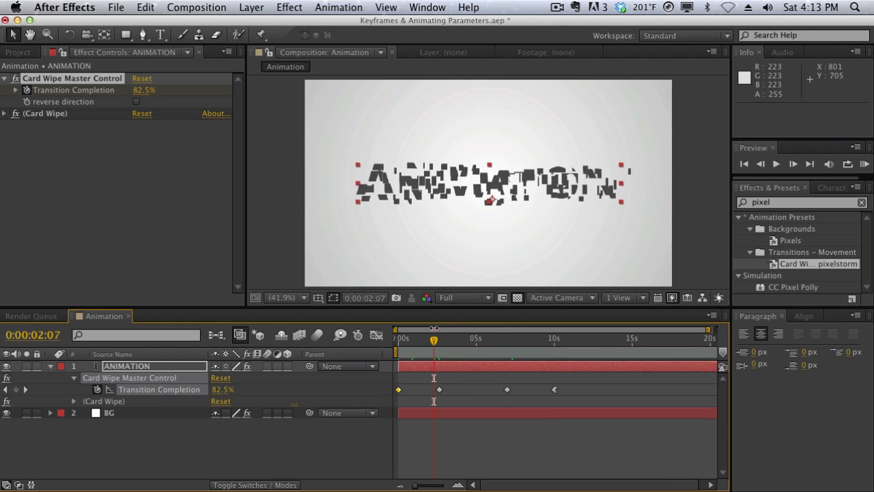
right_click(399, 390)
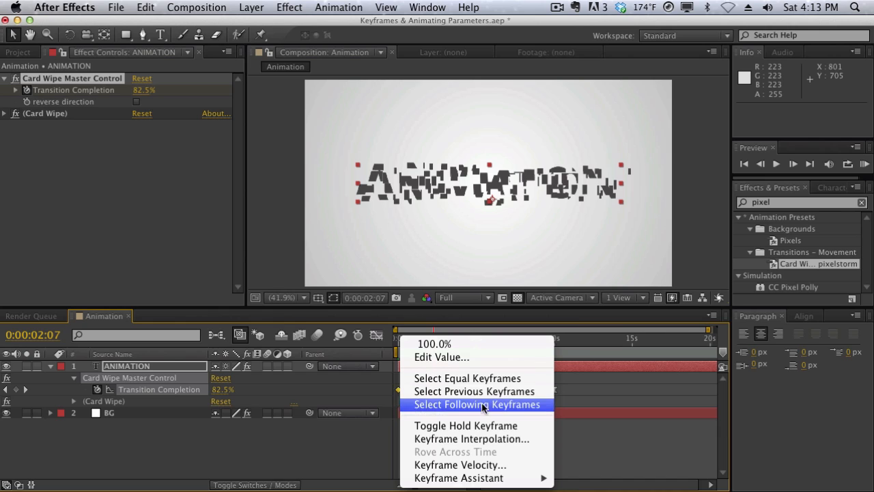
mouse_move(516, 478)
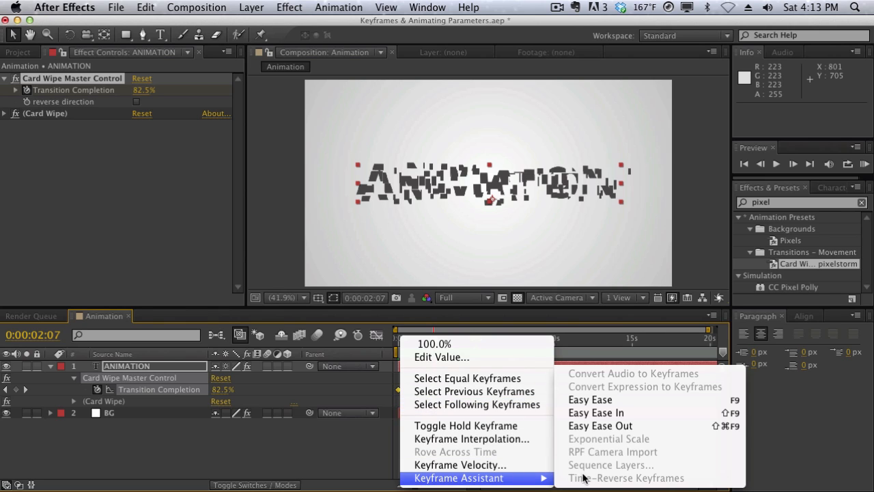
click(604, 414)
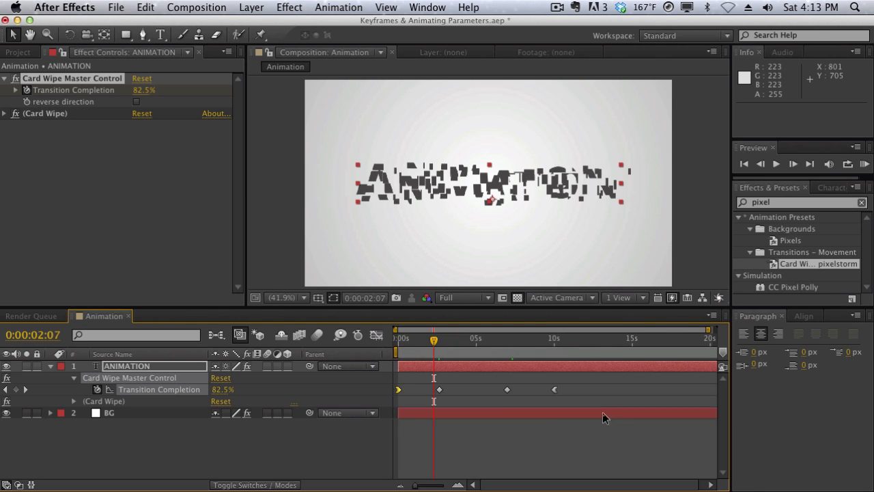
Apply Easy Ease to both middle Transition Completion keyframes, at 0:00:02:15 and 0:00:07:00, and scrub the timeline to check the motion
click(412, 338)
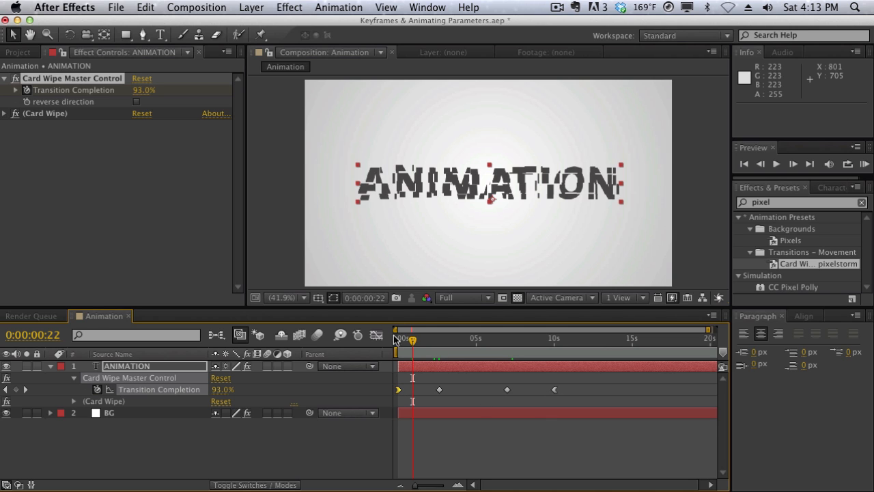
drag(399, 338, 507, 339)
drag(523, 377, 430, 405)
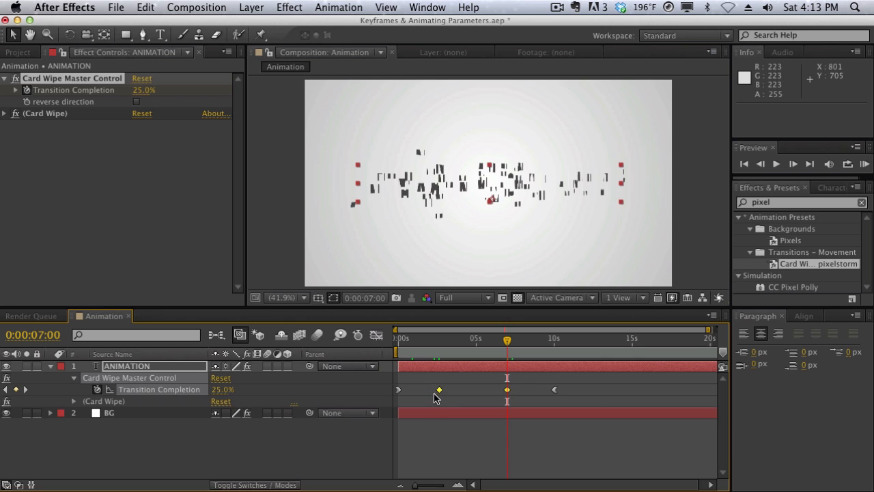
right_click(438, 392)
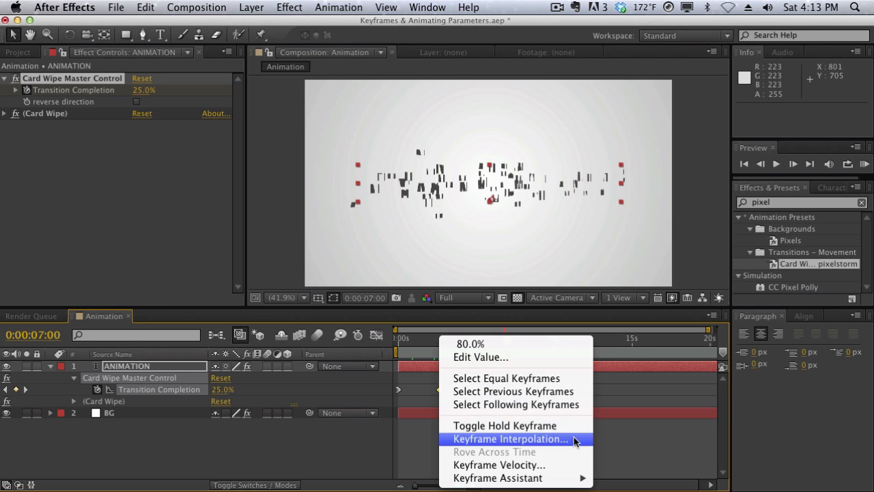
mouse_move(584, 480)
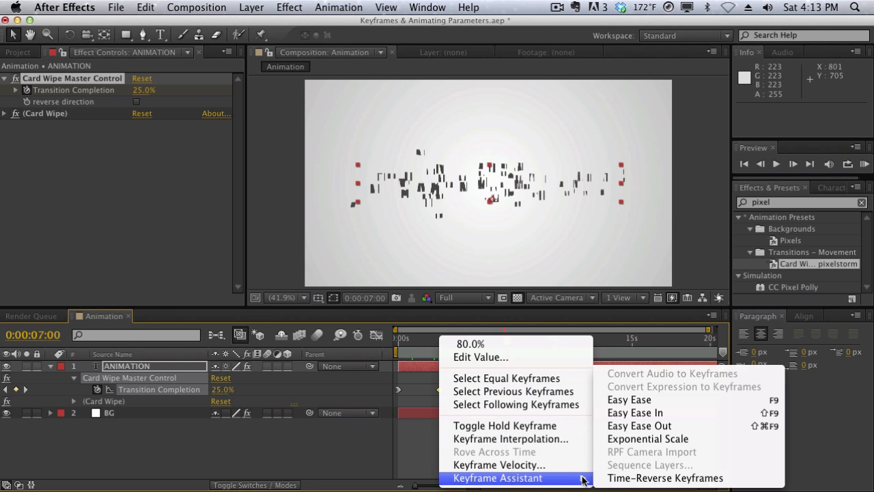
click(625, 401)
click(532, 391)
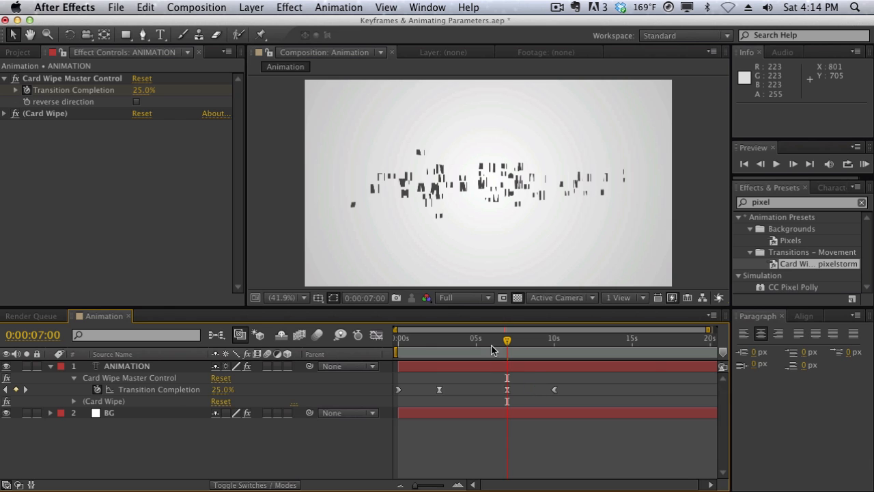
drag(501, 341, 443, 344)
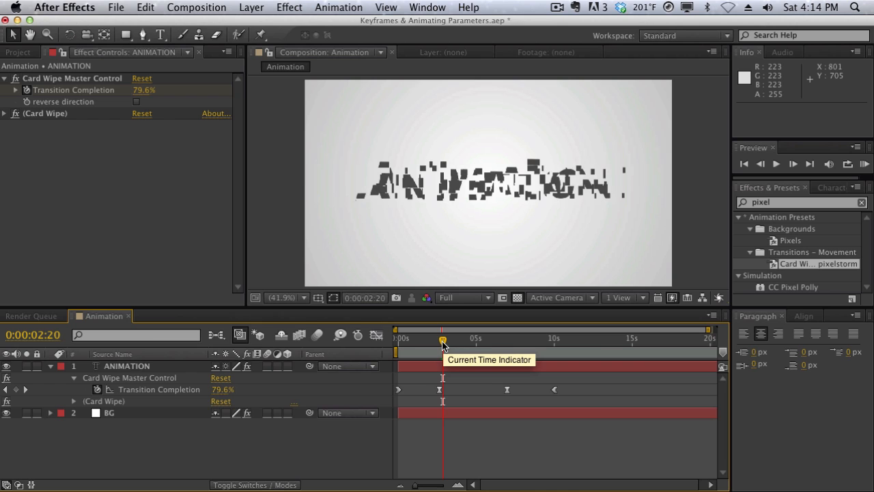
drag(442, 343, 475, 391)
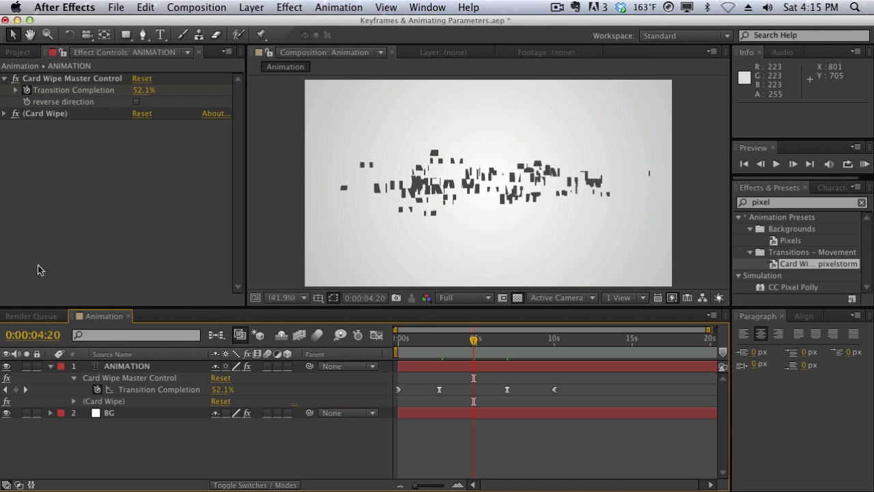
Reveal all modified properties of the ANIMATION layer in the timeline and collapse its (Card Wipe) group
click(130, 366)
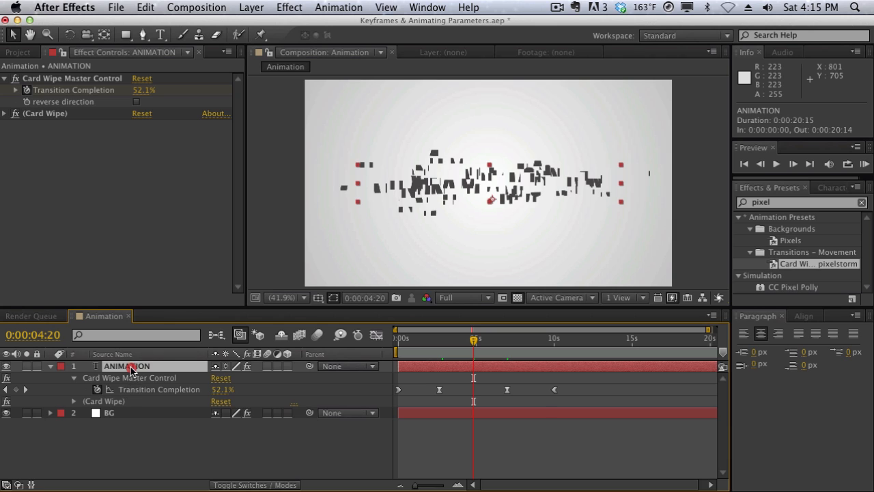
key(u)
key(u)
key(u)
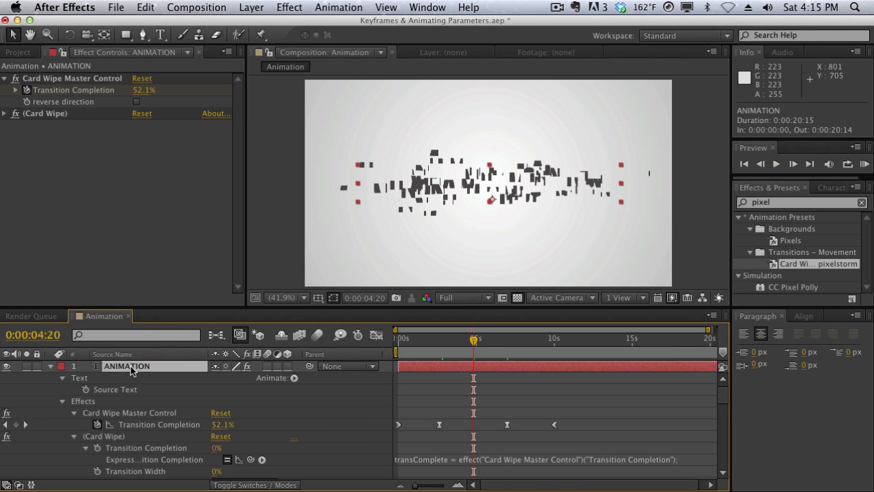
click(74, 437)
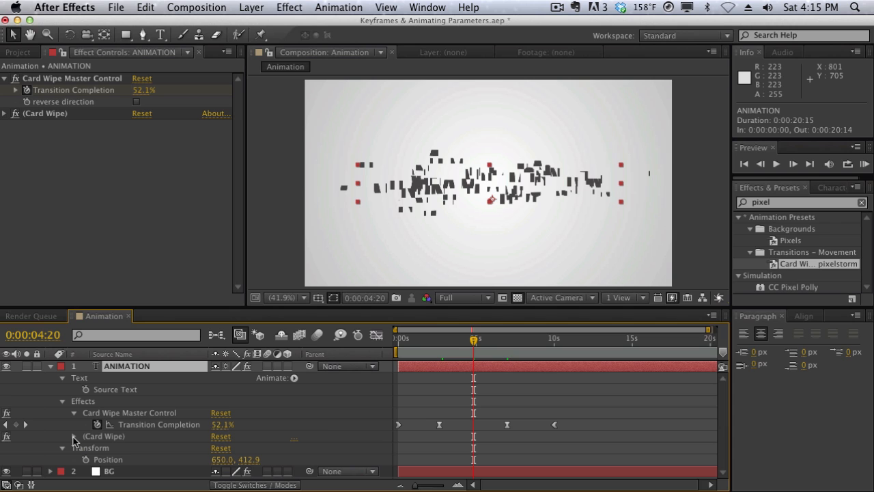